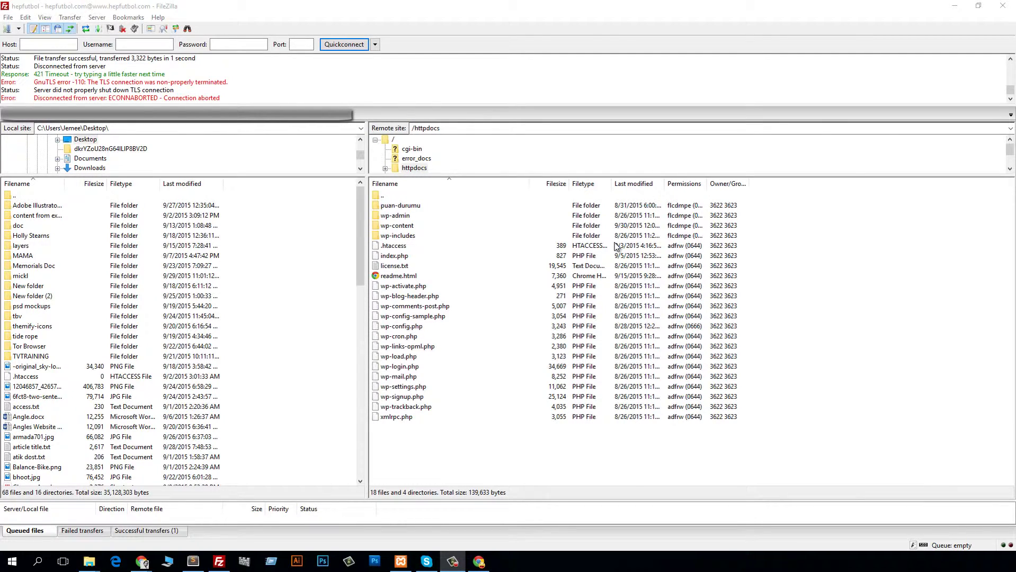
Open the server's wp-config.php in Notepad via View/Edit, reopening the local copy.
click(531, 462)
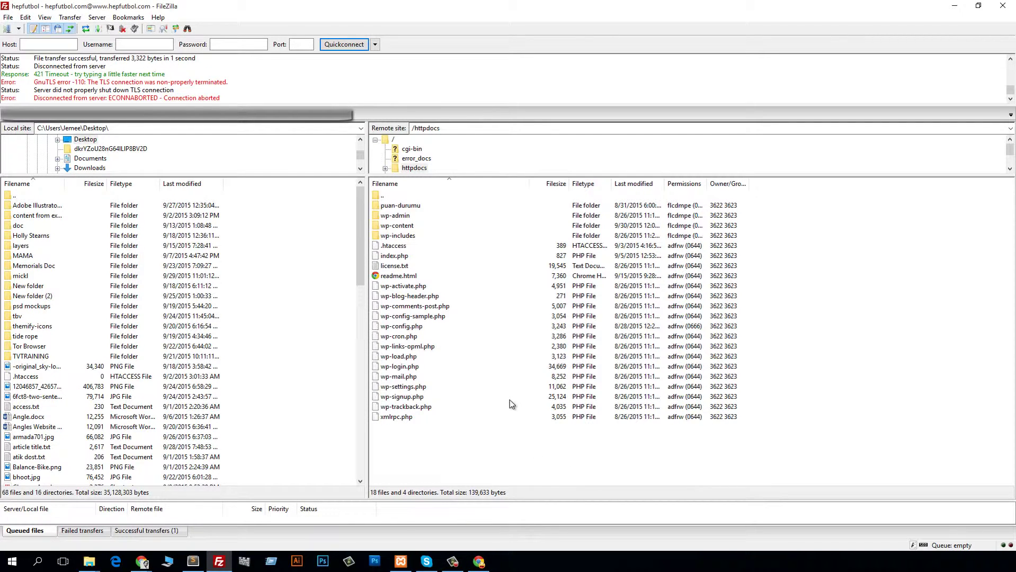
click(447, 326)
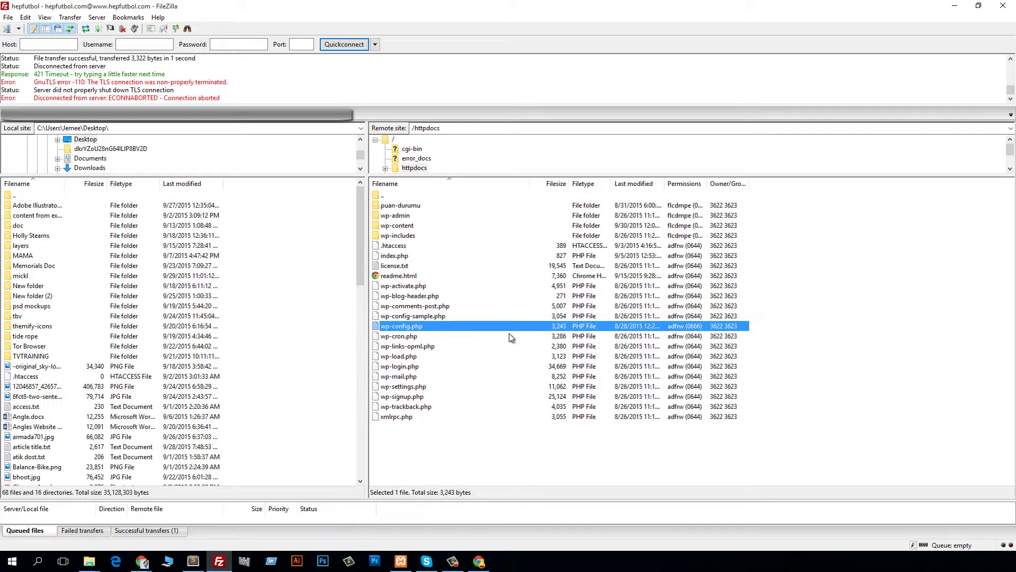
click(438, 423)
click(401, 329)
click(431, 433)
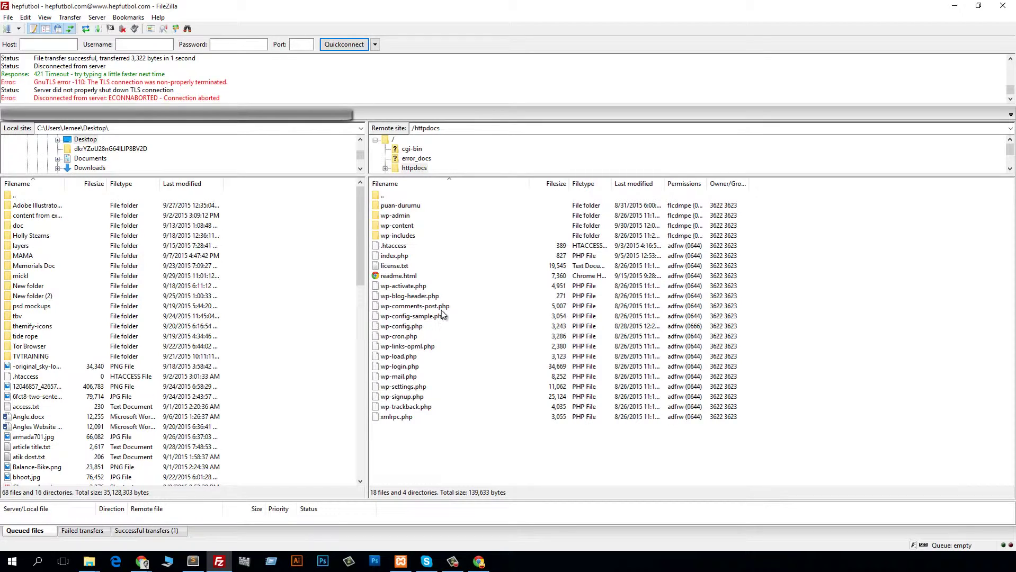
click(414, 327)
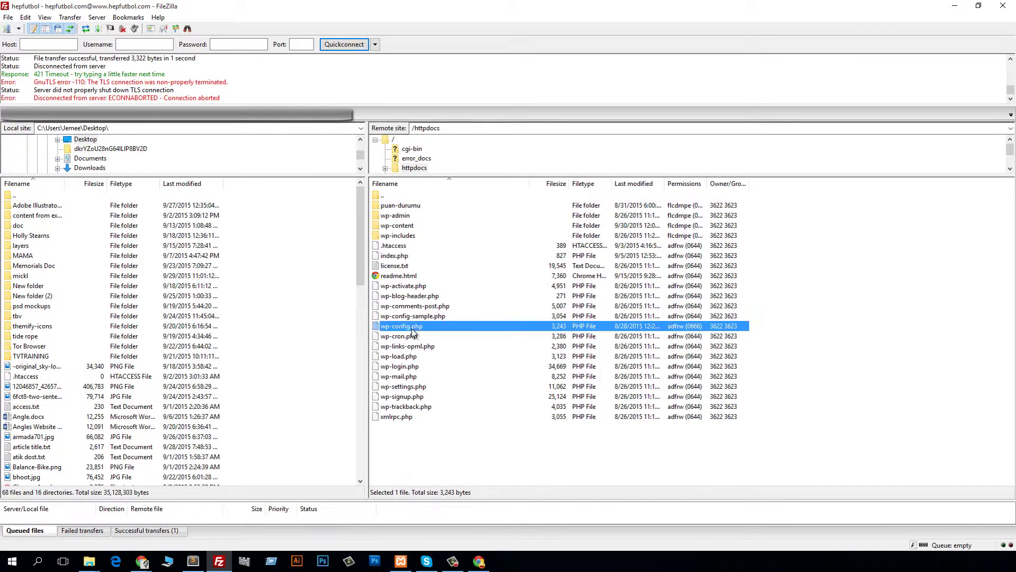
right_click(451, 328)
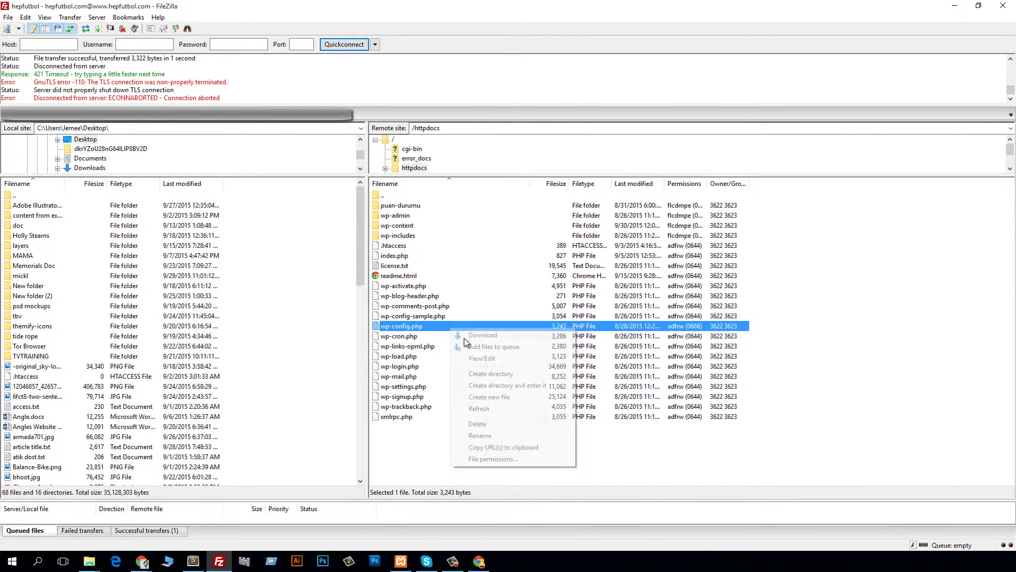
click(482, 358)
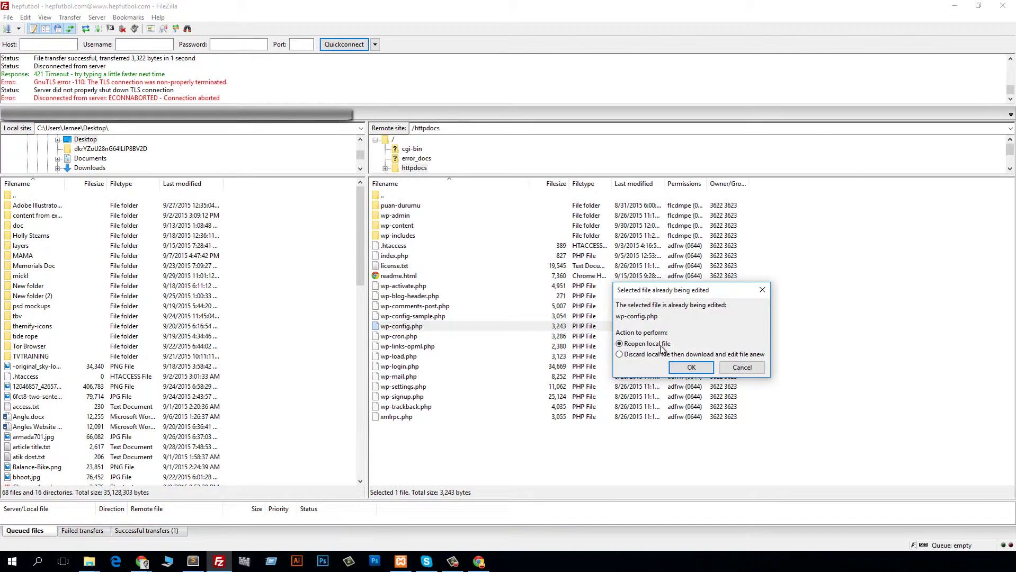
click(689, 368)
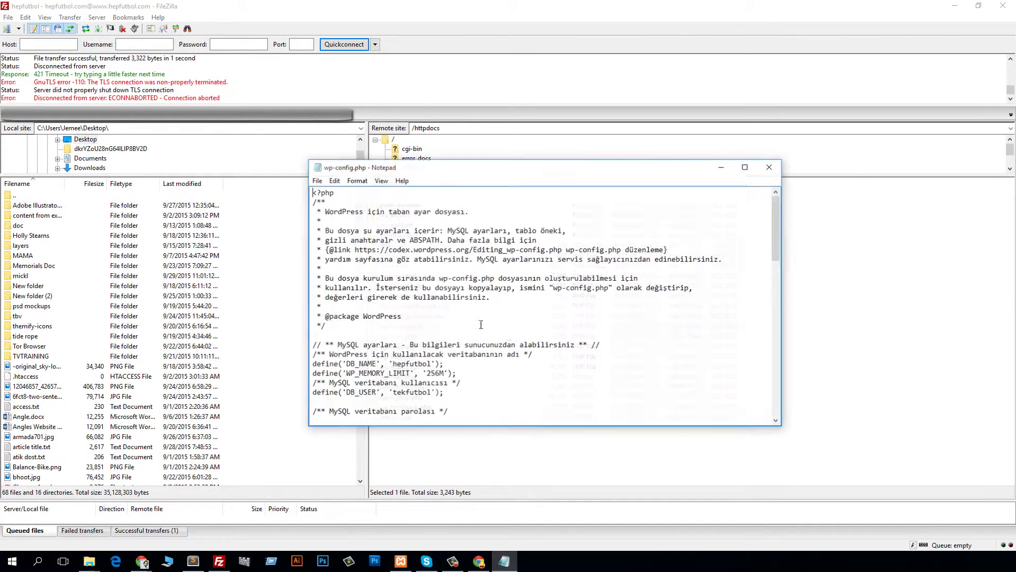
Maximize the Notepad window showing wp-config.php.
click(745, 167)
scroll(266, 100, down, 5)
scroll(199, 143, up, 5)
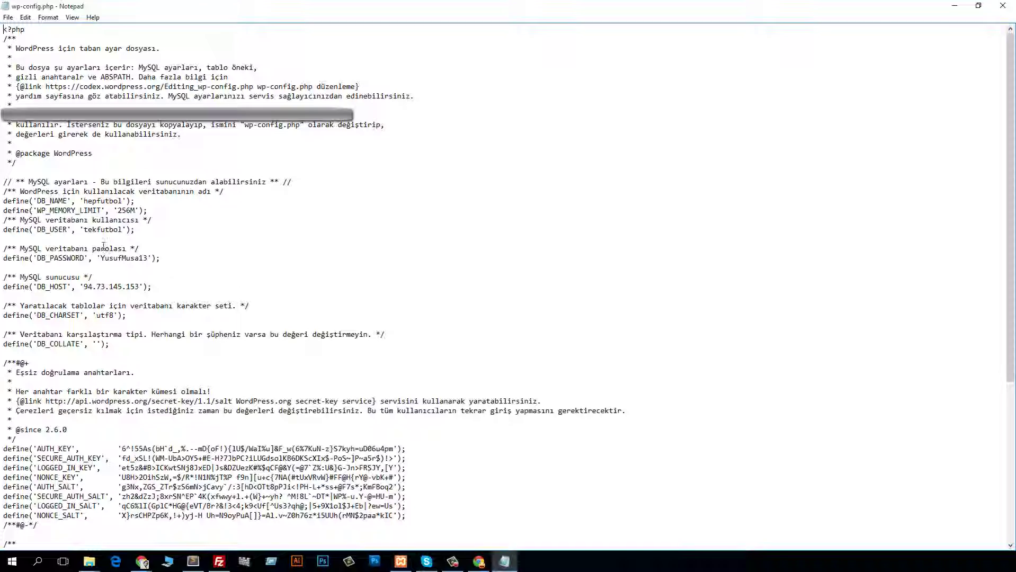
scroll(115, 192, down, 2)
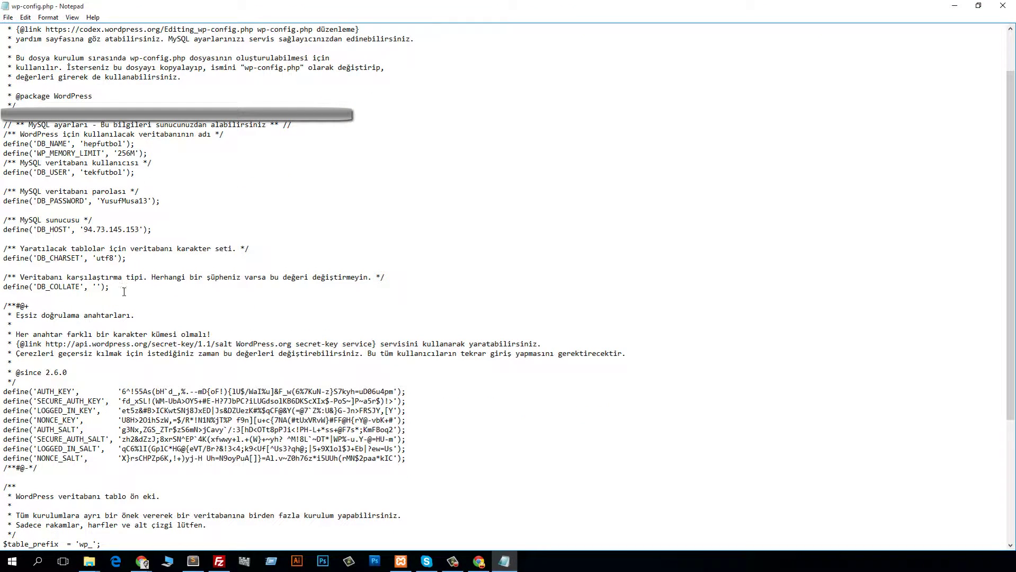
Paste the Memory Limit comment and WP_MEMORY_LIMIT define on new lines below DB_COLLATE.
click(159, 287)
key(Return)
key(Return)
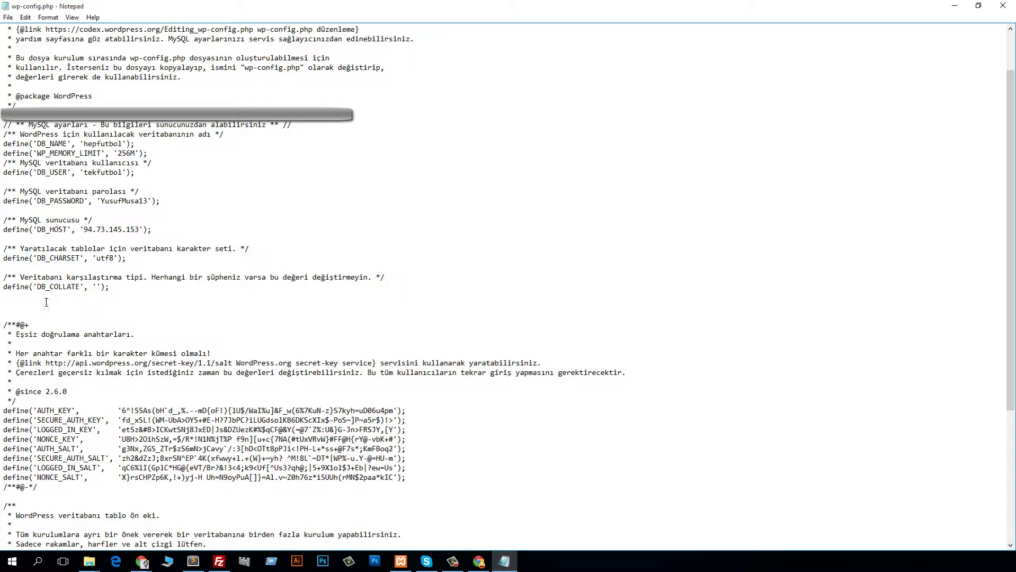
right_click(30, 304)
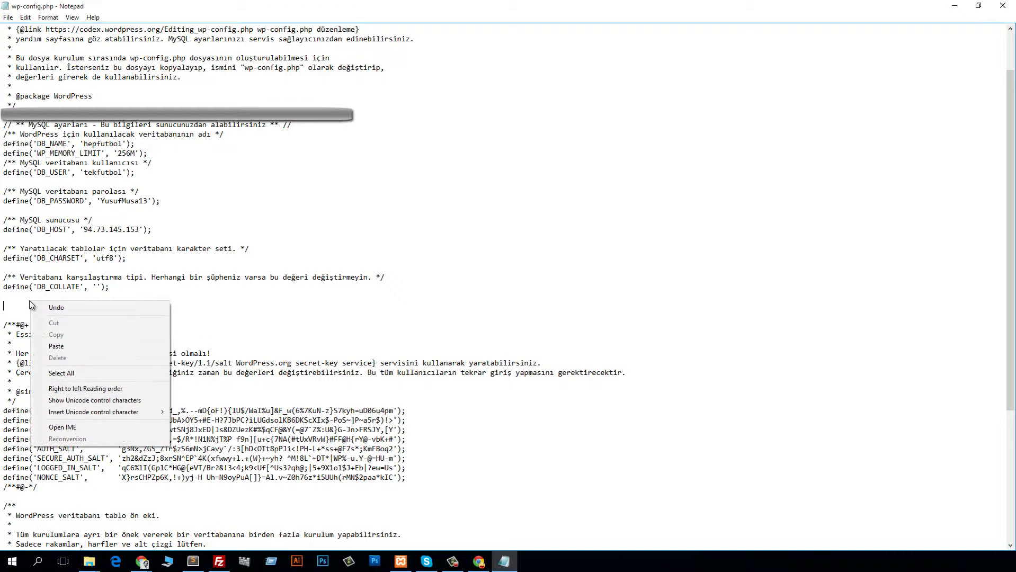
click(29, 305)
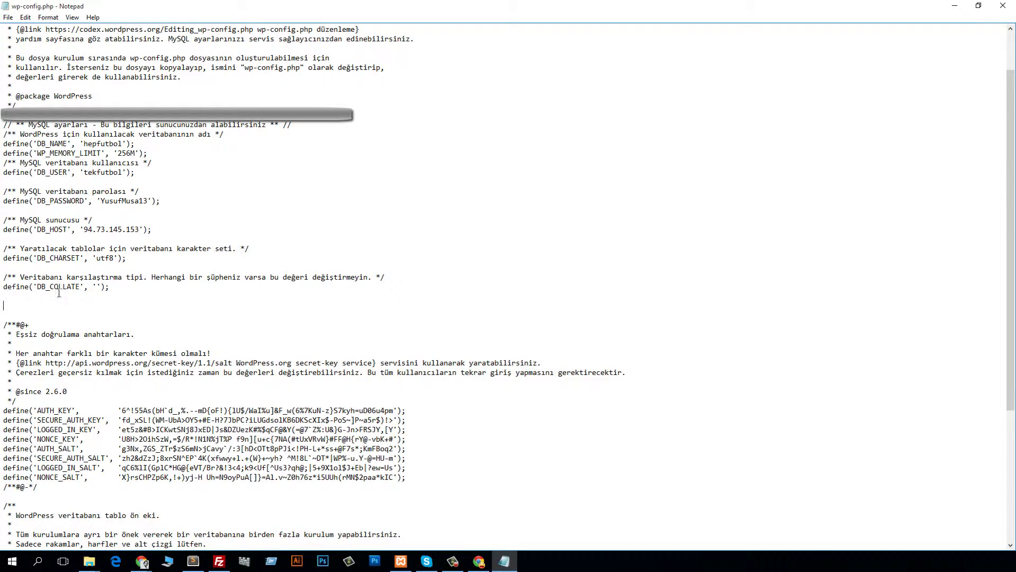
scroll(31, 306, down, 4)
scroll(31, 306, down, 4)
scroll(16, 305, up, 9)
scroll(17, 305, up, 1)
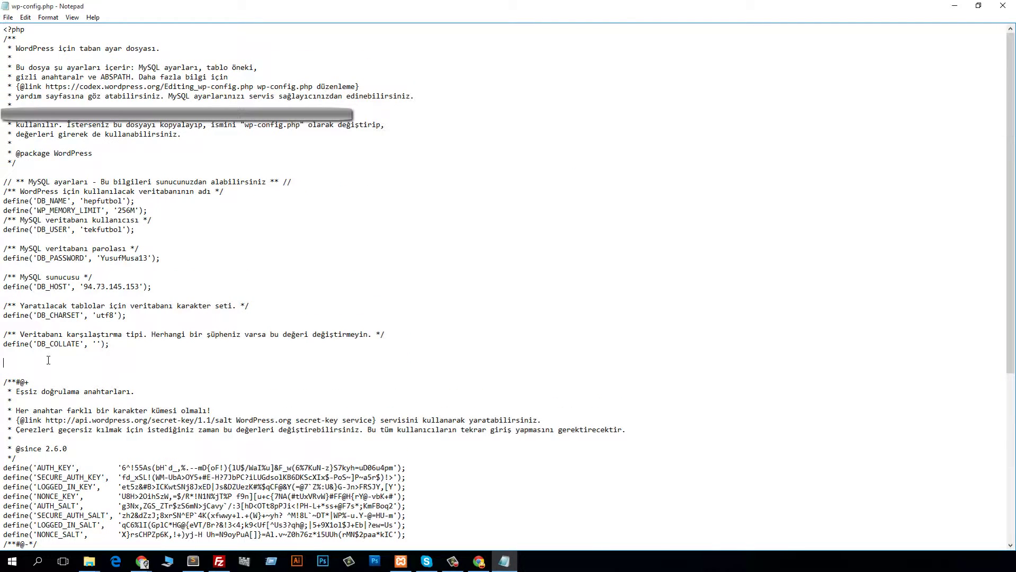
right_click(29, 360)
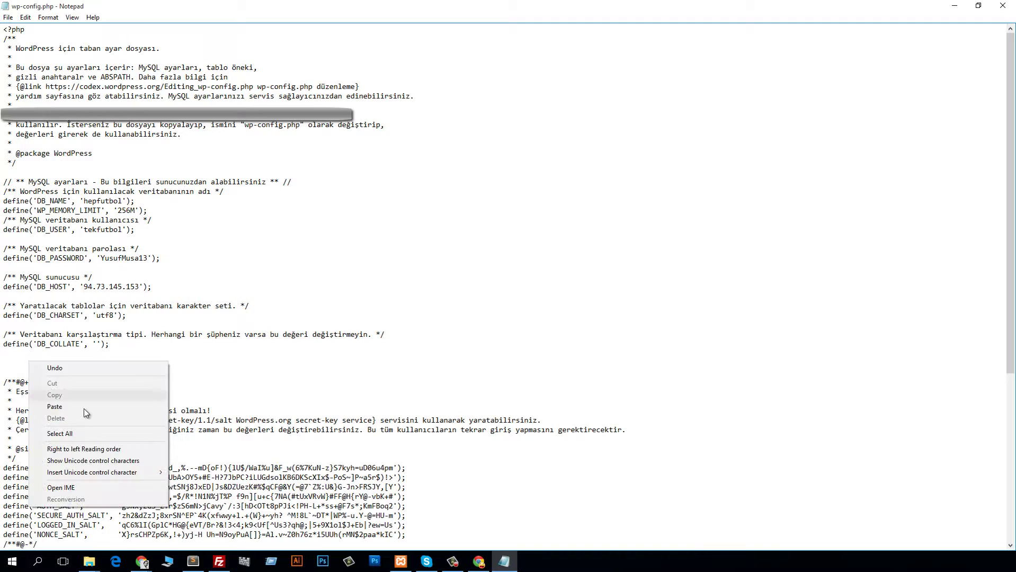
click(62, 408)
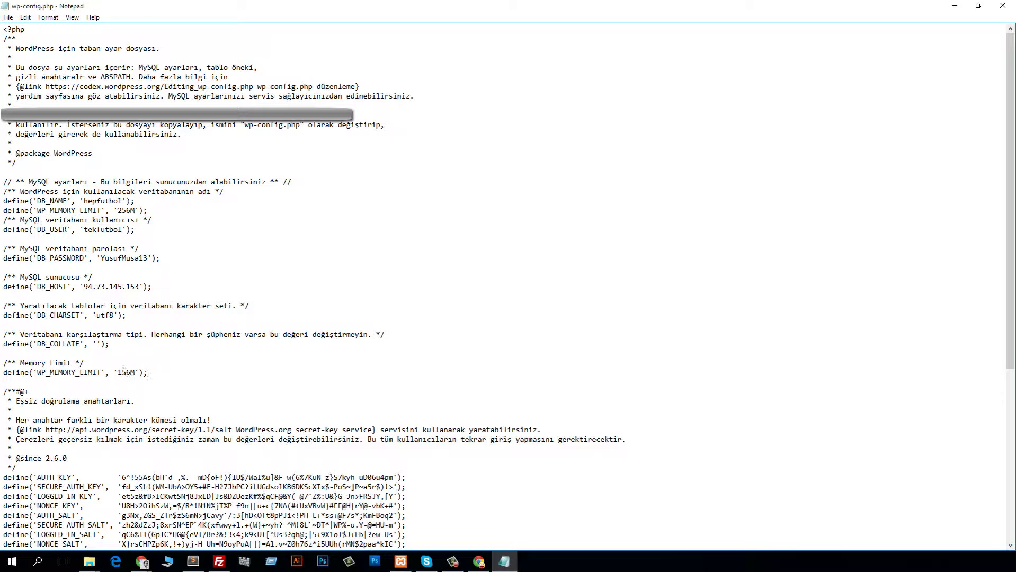
Change the memory limit from 156 to 256M, save wp-config.php and minimize Notepad.
drag(117, 371, 131, 372)
text(25)
text(6)
click(7, 17)
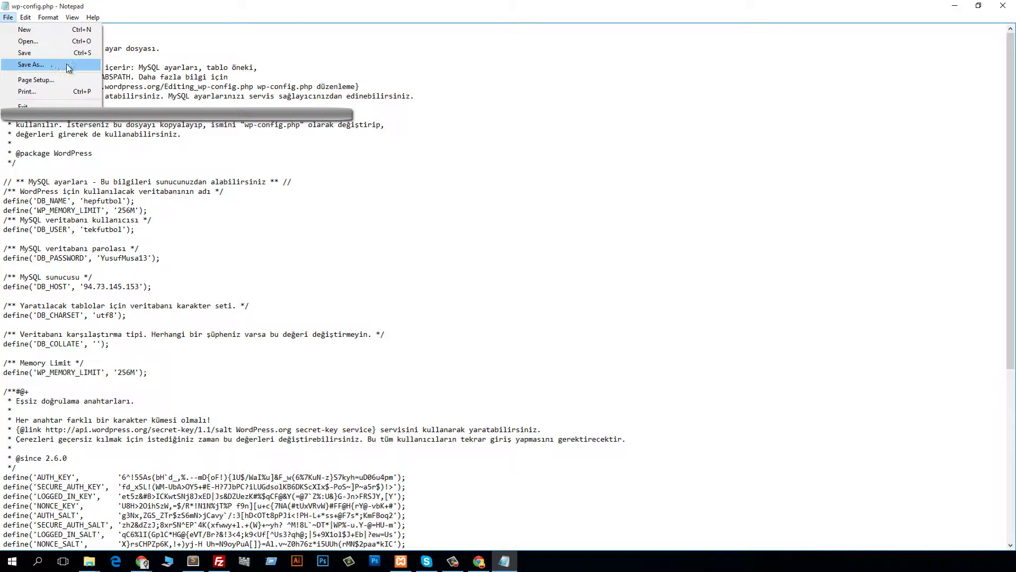
click(85, 55)
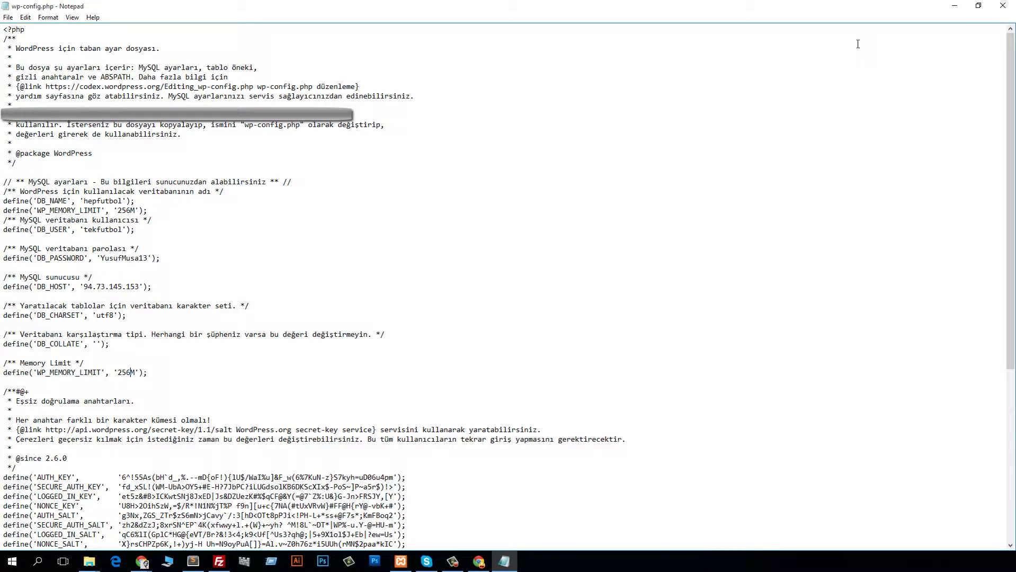
click(955, 5)
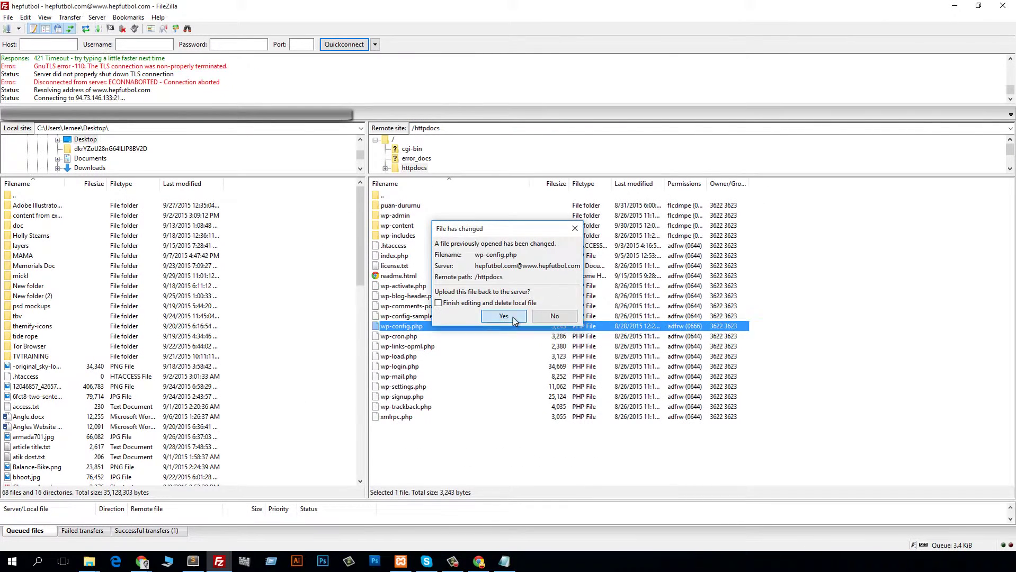
Confirm uploading the changed wp-config.php to the server.
click(506, 316)
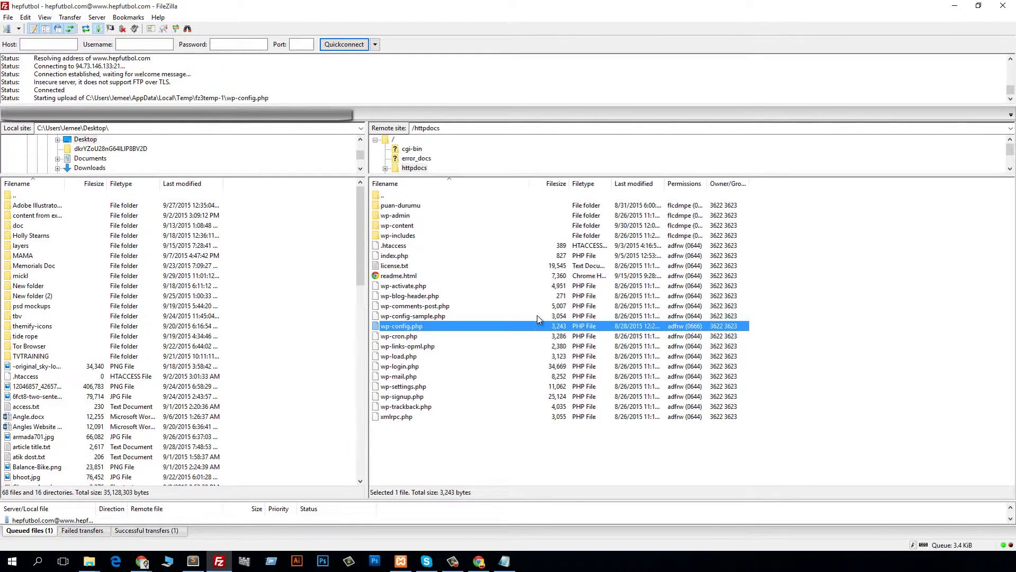